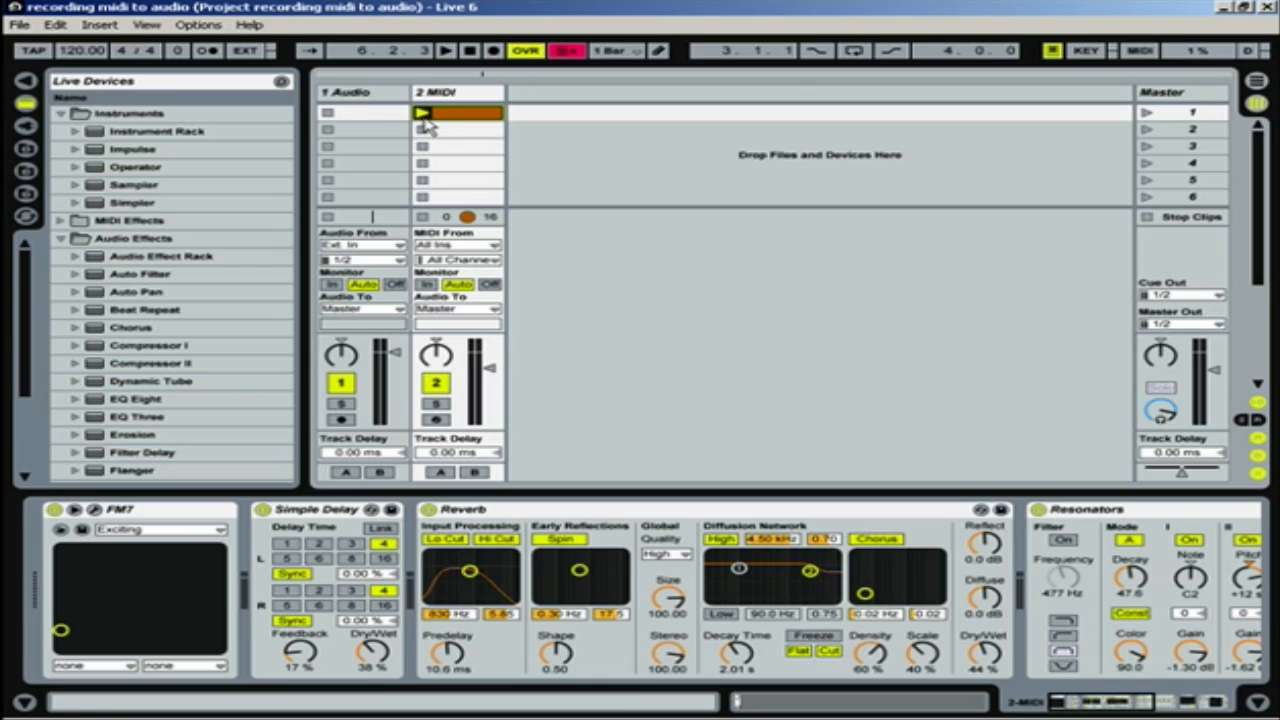
Step: Play the clip on the MIDI track to hear the synth and effects, and stop the transport
{"action": "left_click", "coordinate": [421, 114]}
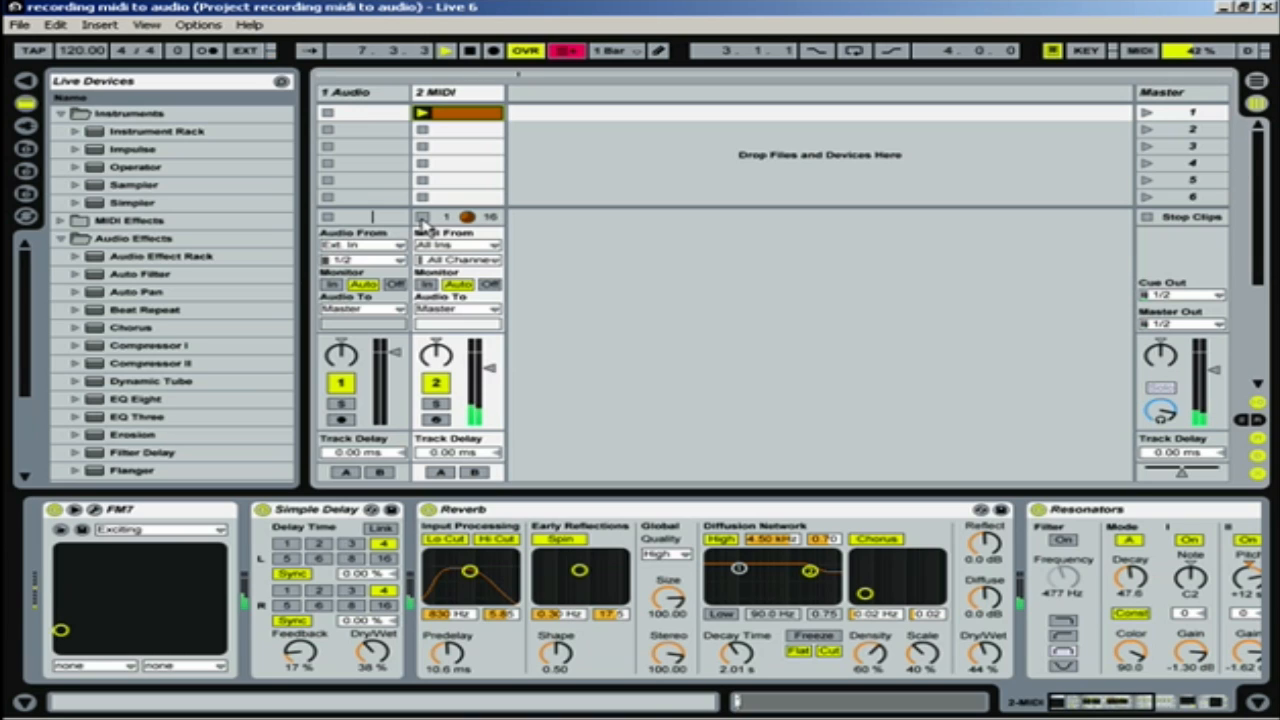
{"action": "left_click", "coordinate": [421, 218]}
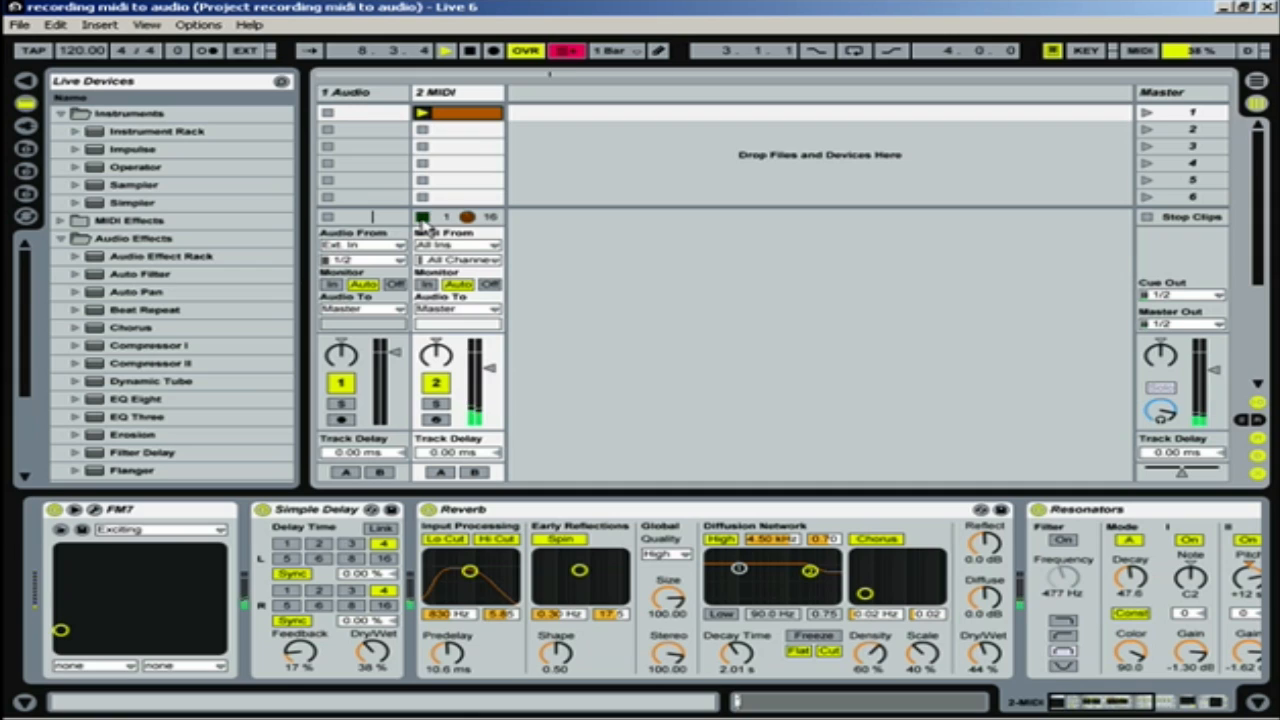
{"action": "left_click", "coordinate": [469, 52]}
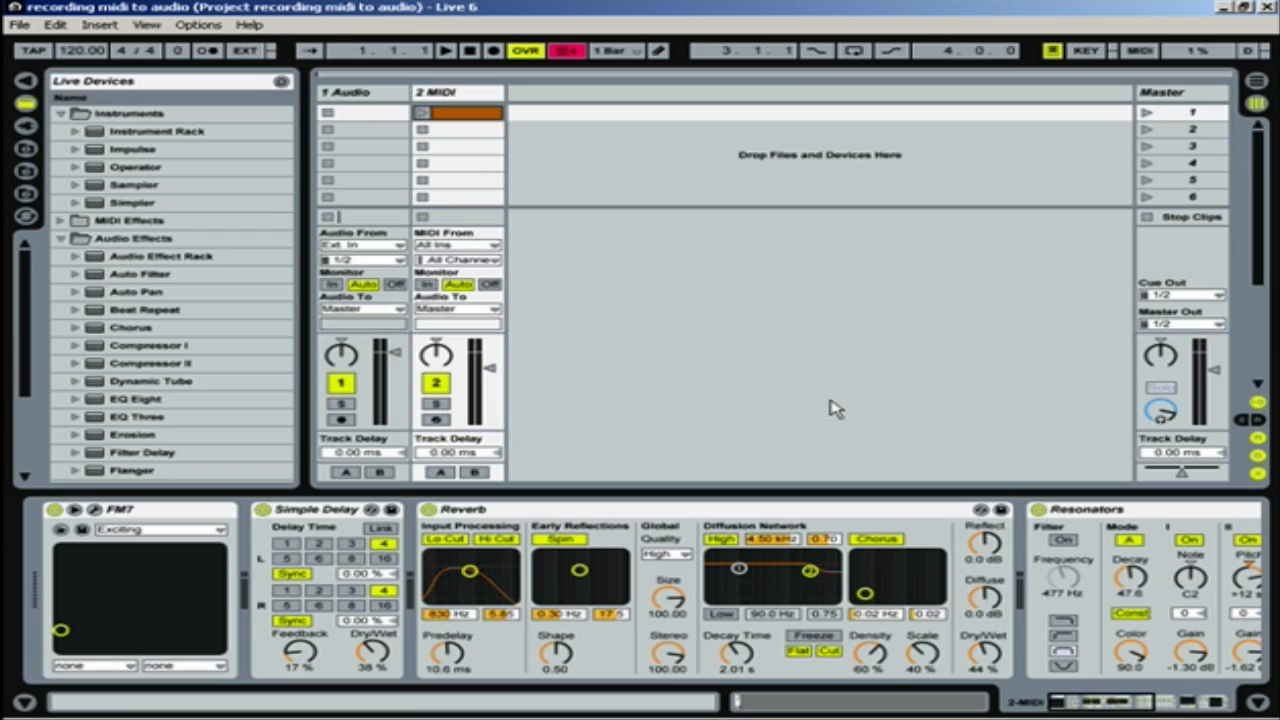
Step: Route the MIDI track's audio output to 1-Audio and set the audio track's input to 2-MIDI
{"action": "left_click", "coordinate": [1257, 403]}
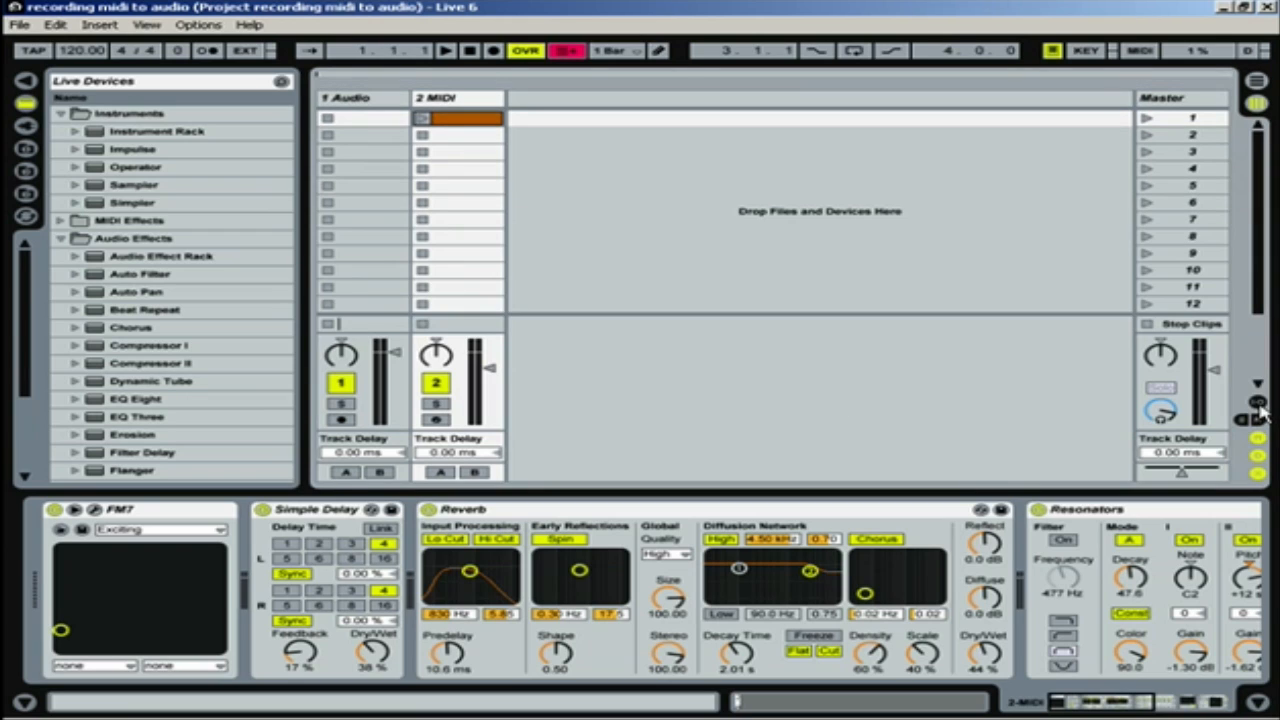
{"action": "left_click", "coordinate": [1257, 403]}
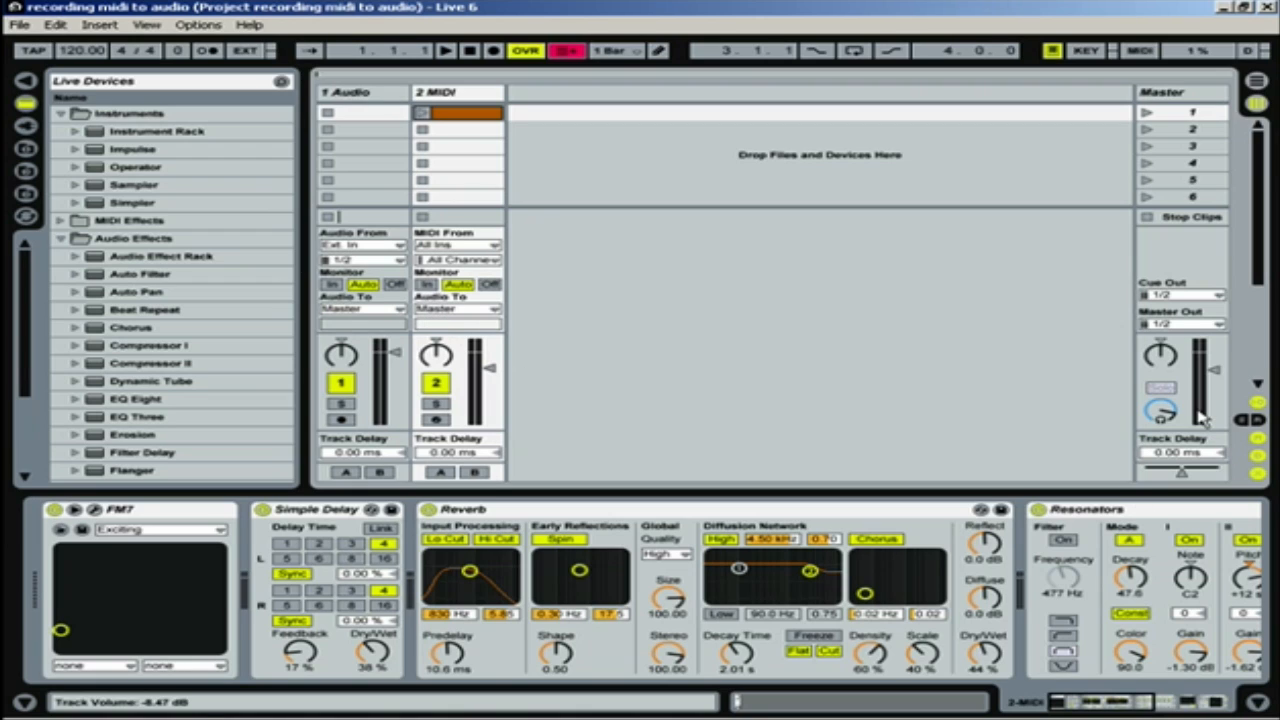
{"action": "left_click", "coordinate": [494, 310]}
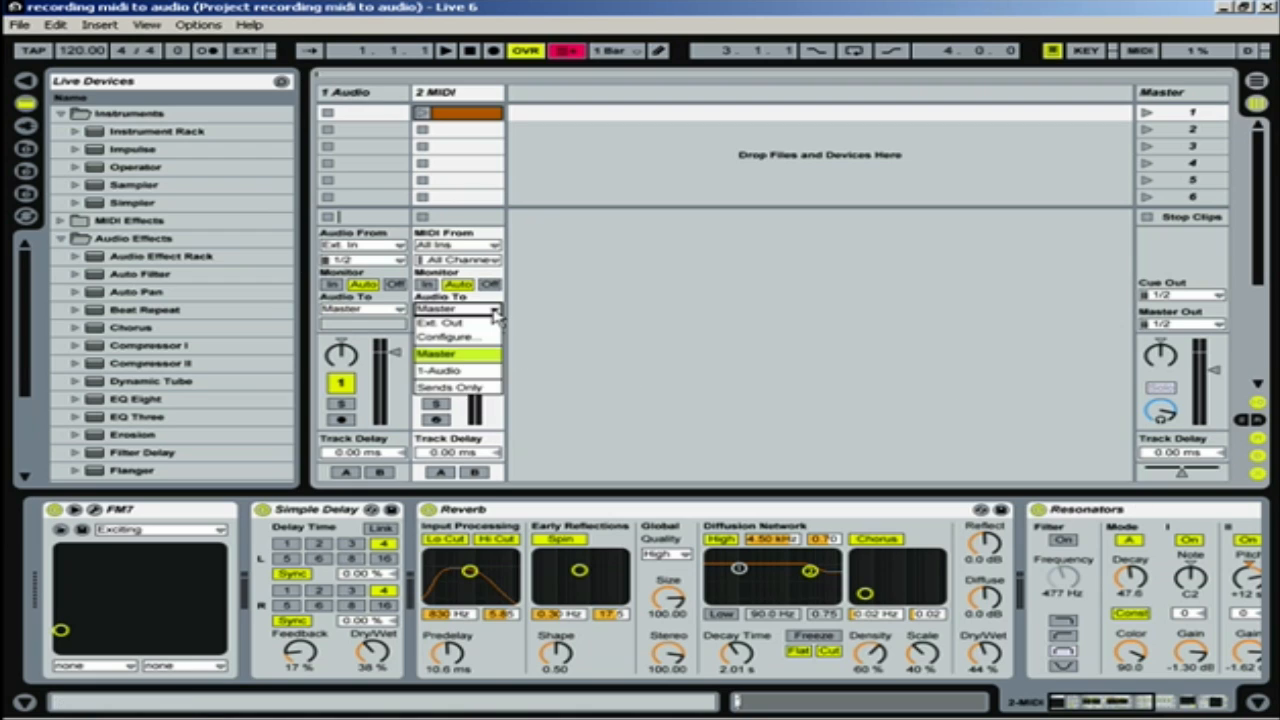
{"action": "left_click", "coordinate": [462, 373]}
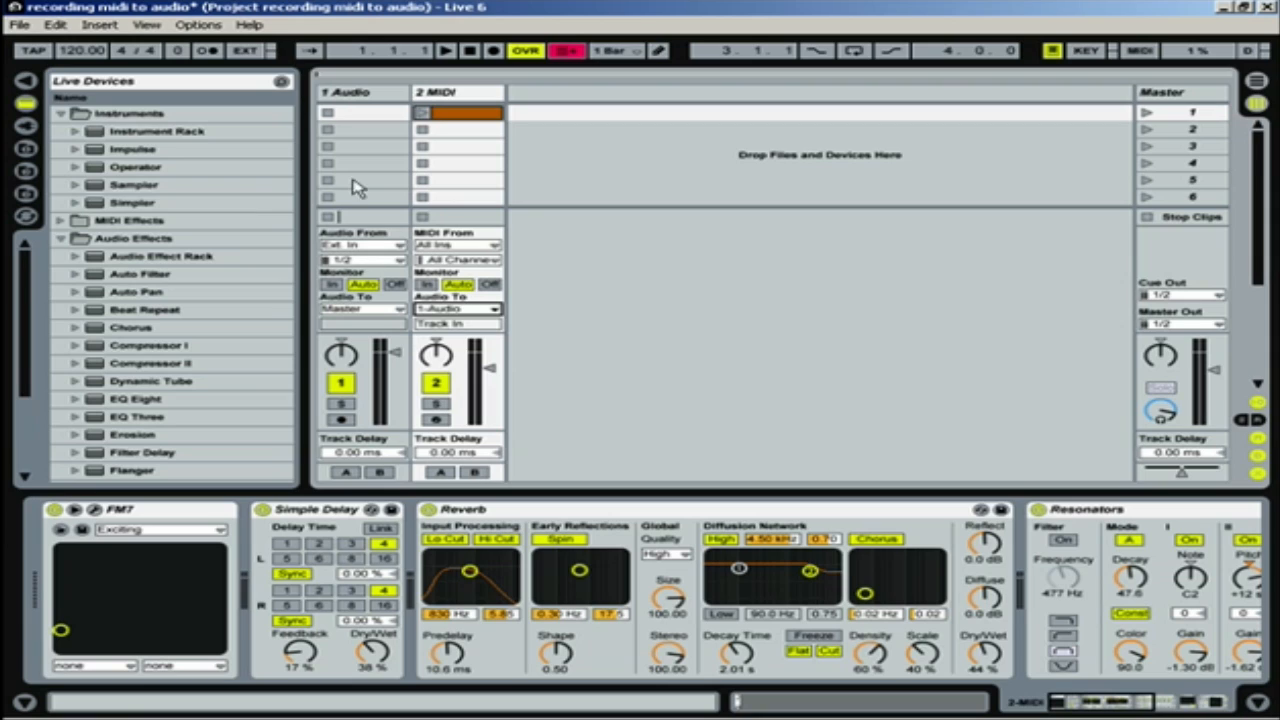
{"action": "left_click", "coordinate": [399, 246]}
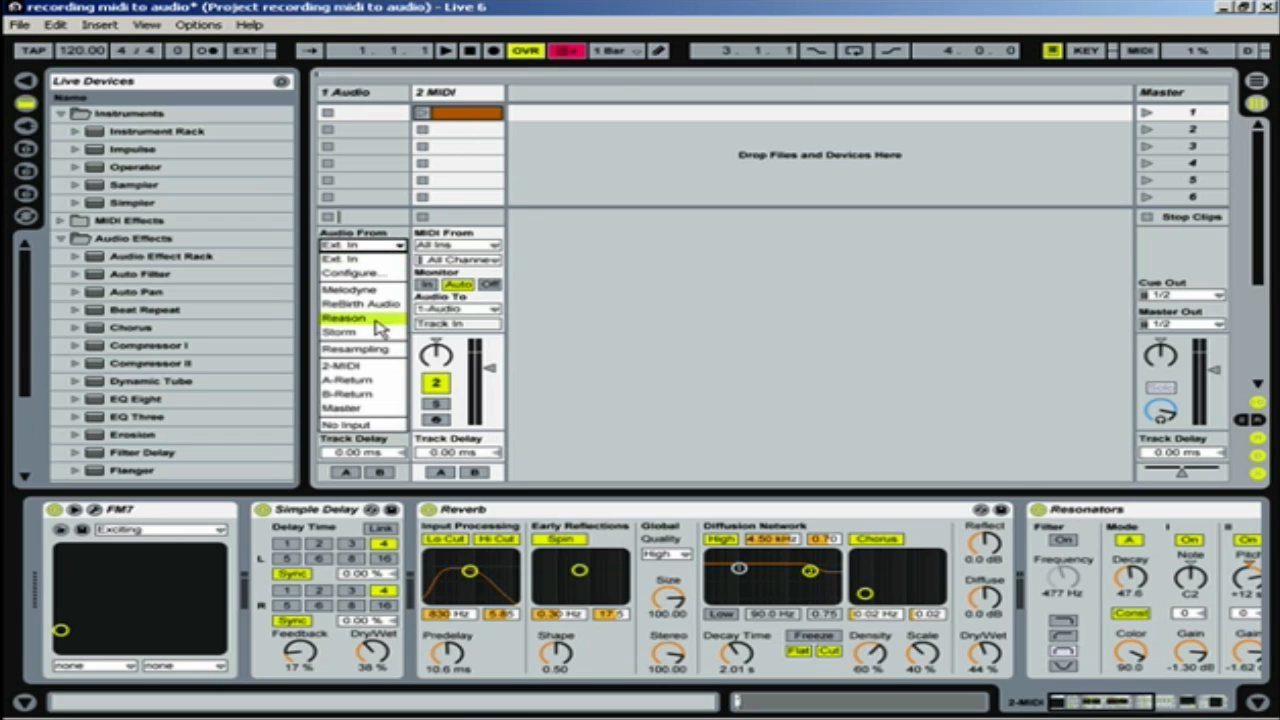
{"action": "left_click", "coordinate": [345, 368]}
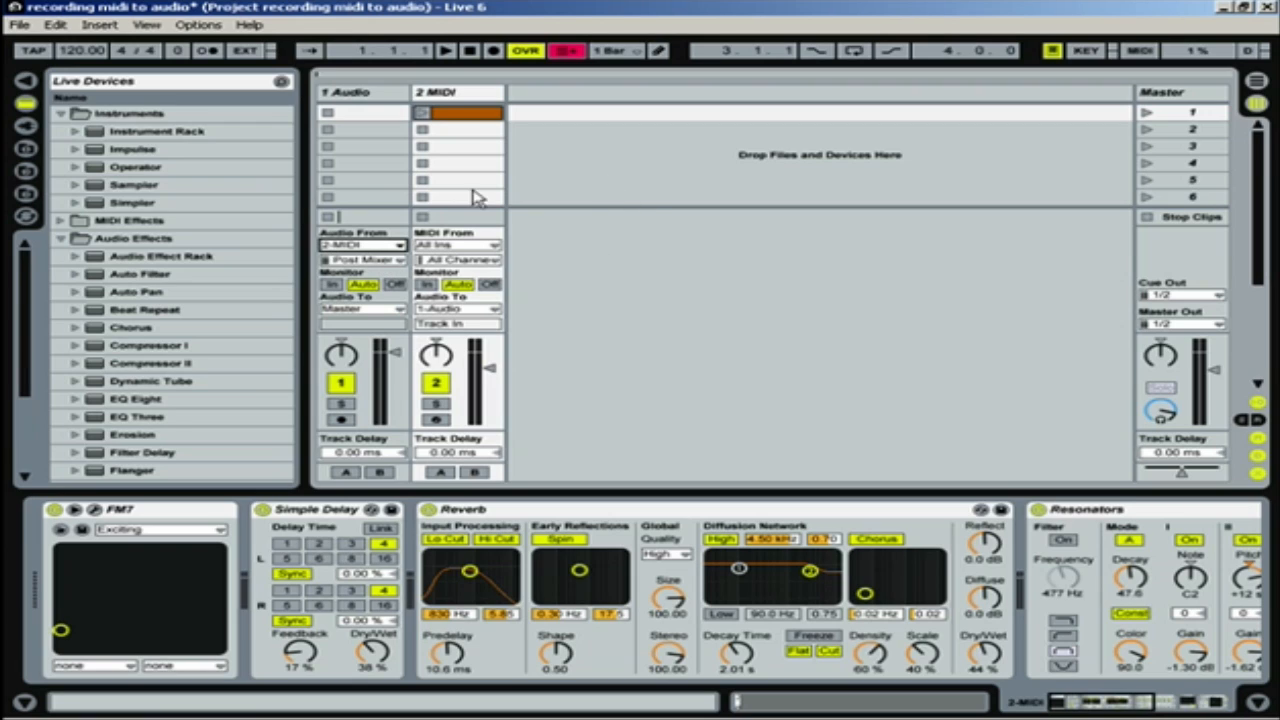
Step: Set the audio track's monitoring to In and play the MIDI clip briefly to test the routing
{"action": "left_click", "coordinate": [422, 114]}
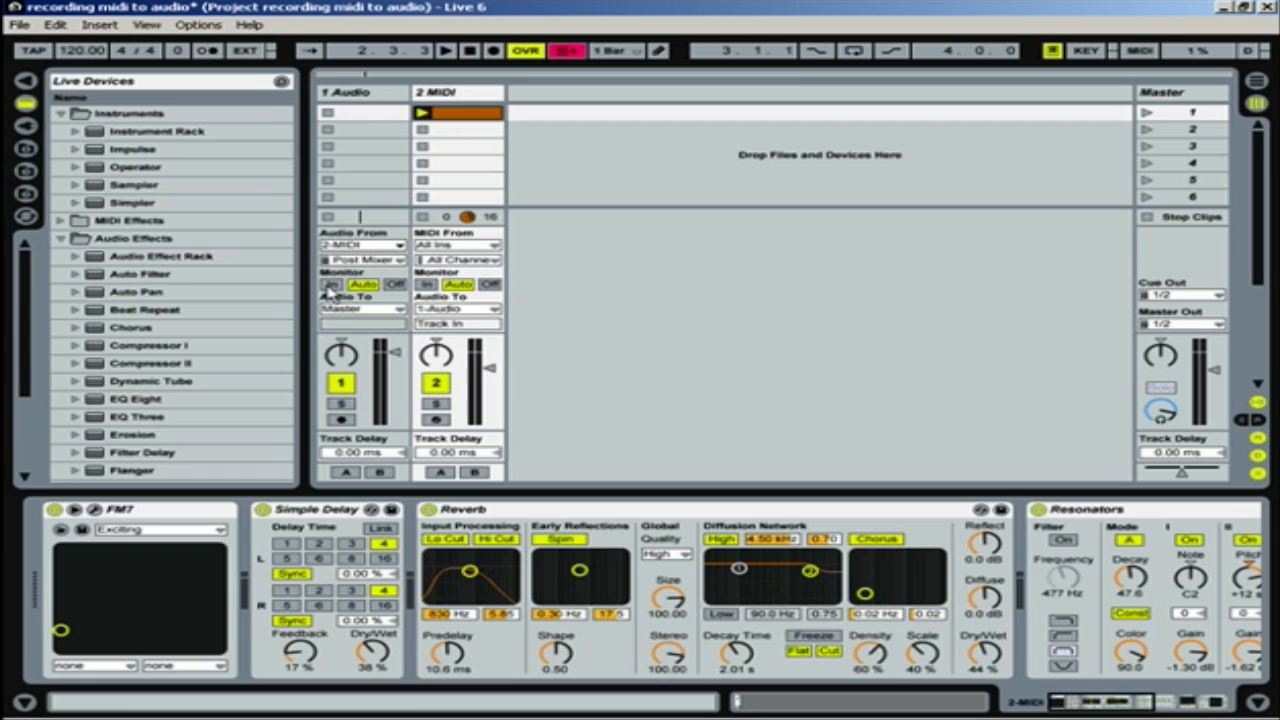
{"action": "left_click", "coordinate": [330, 285]}
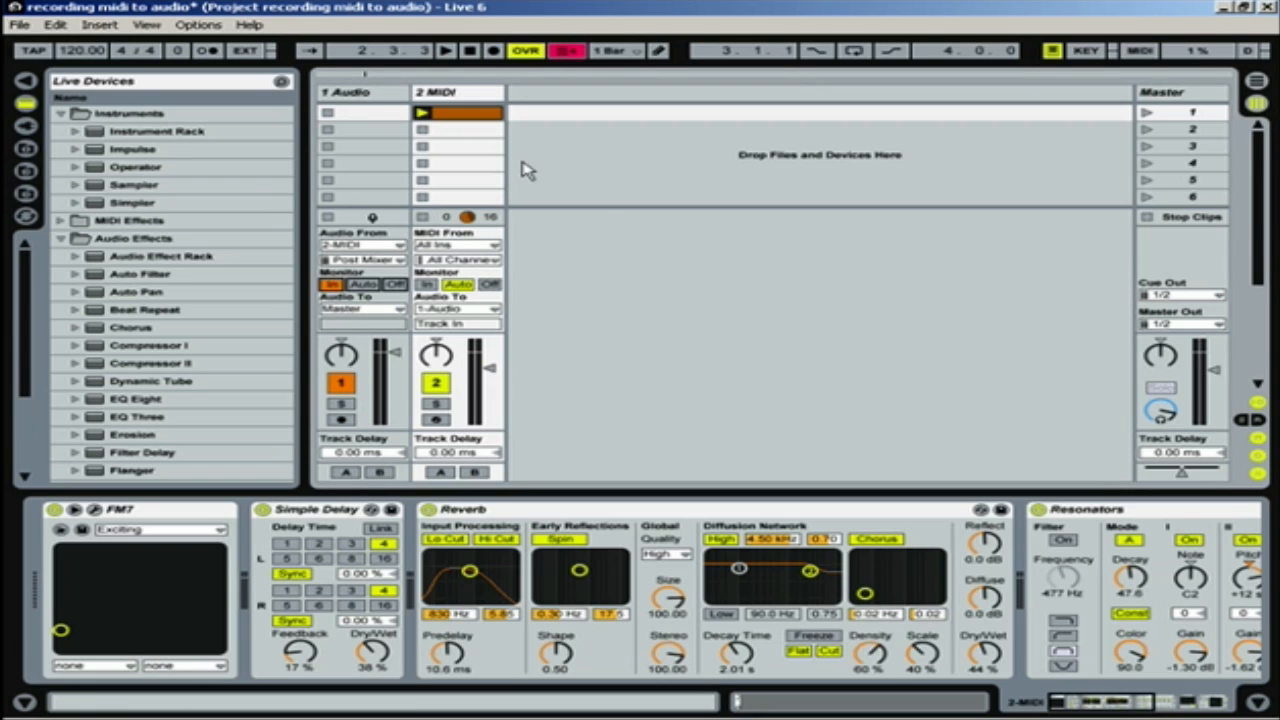
{"action": "left_click", "coordinate": [423, 114]}
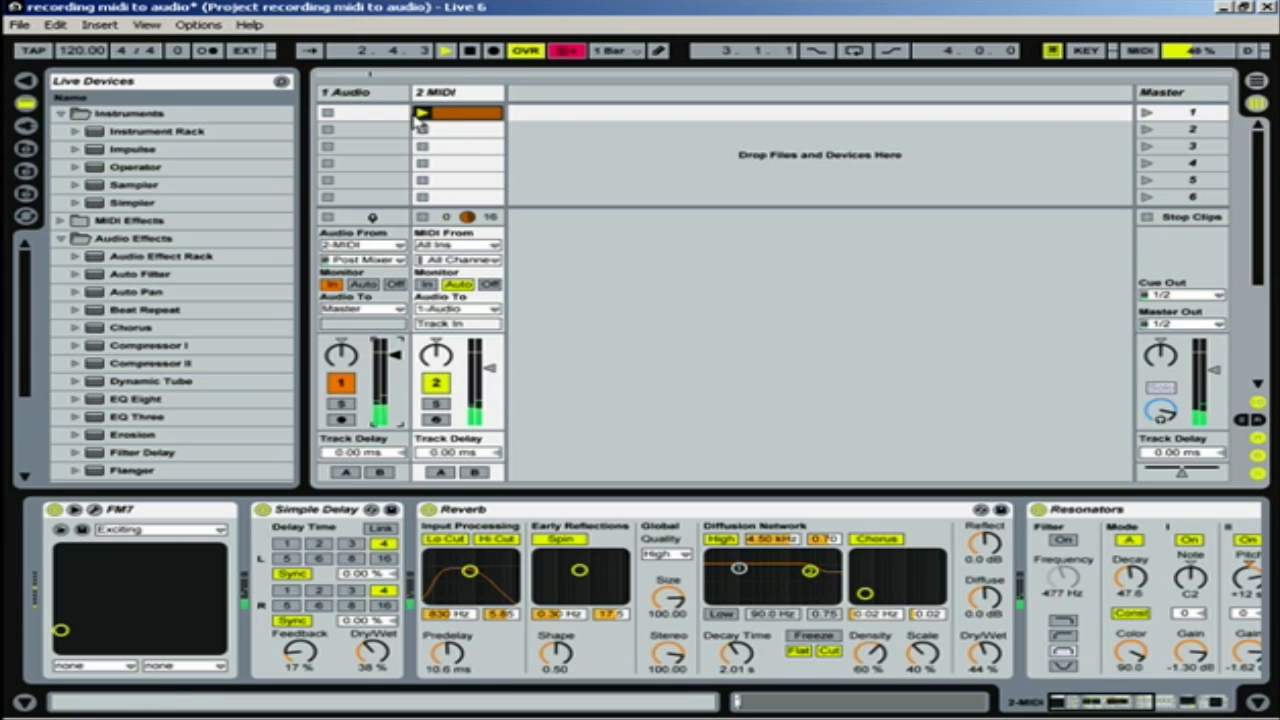
{"action": "left_click", "coordinate": [470, 52]}
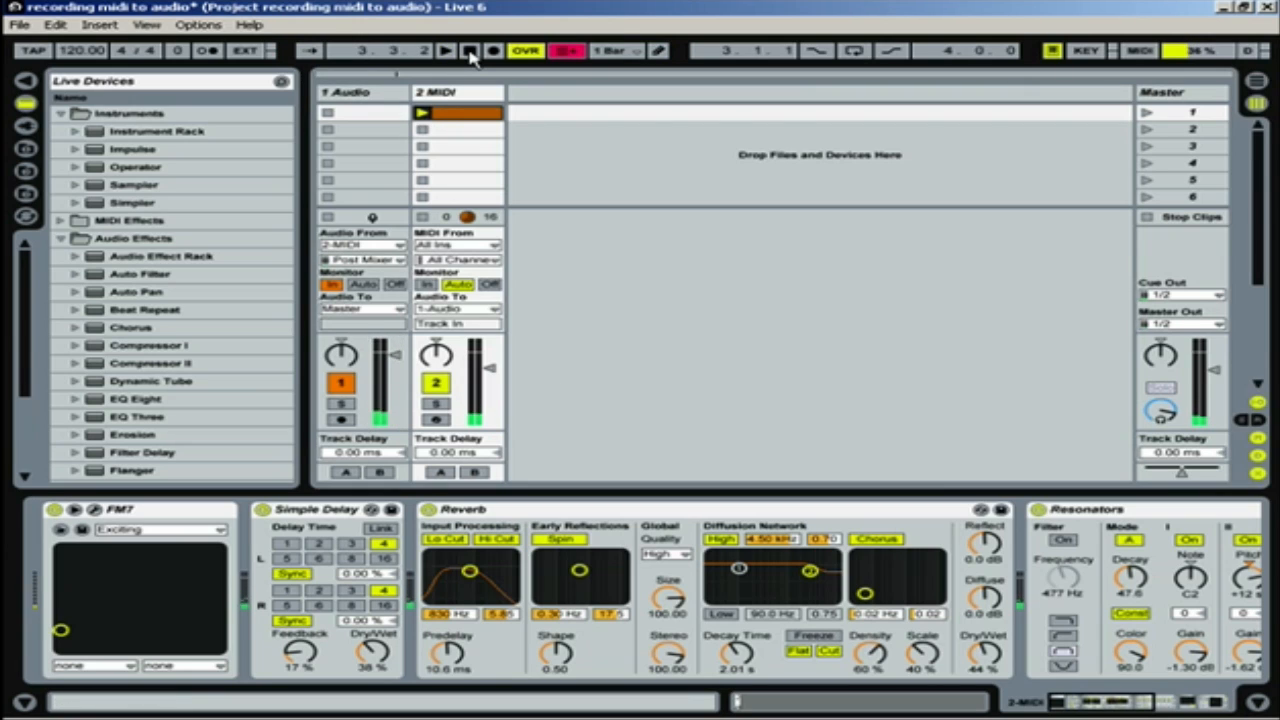
{"action": "left_click", "coordinate": [424, 217]}
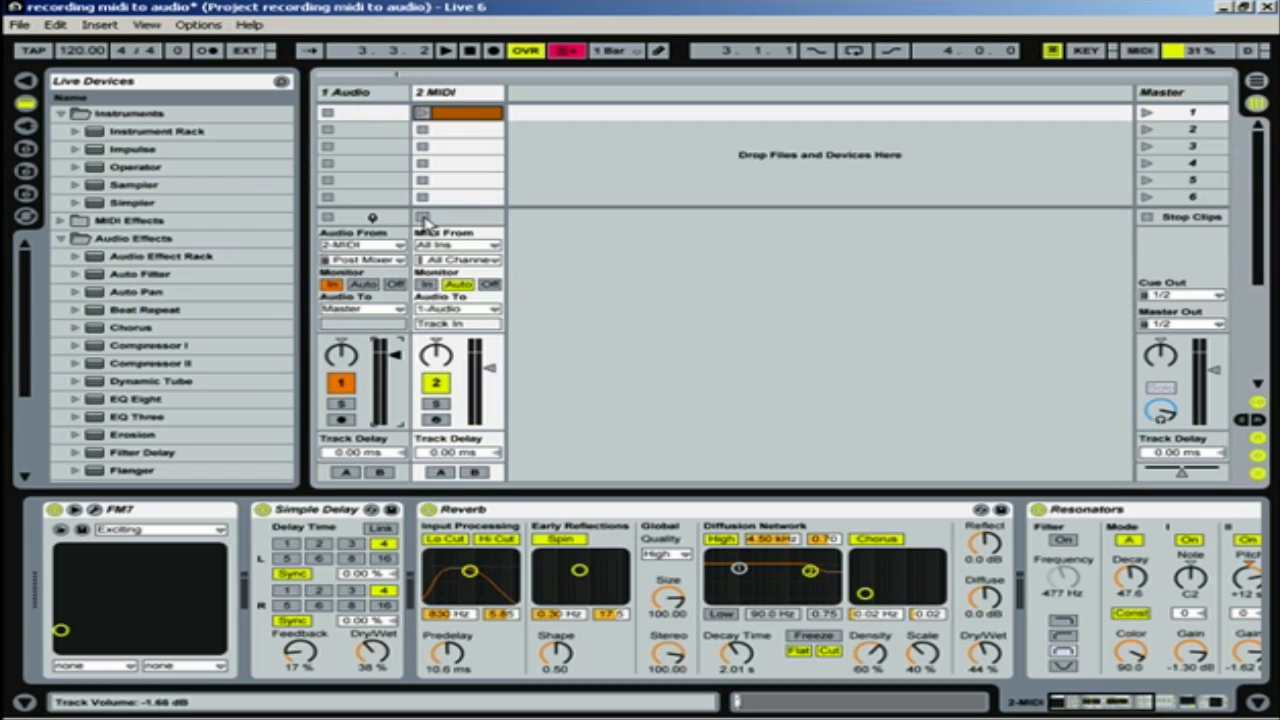
{"action": "left_click", "coordinate": [470, 51]}
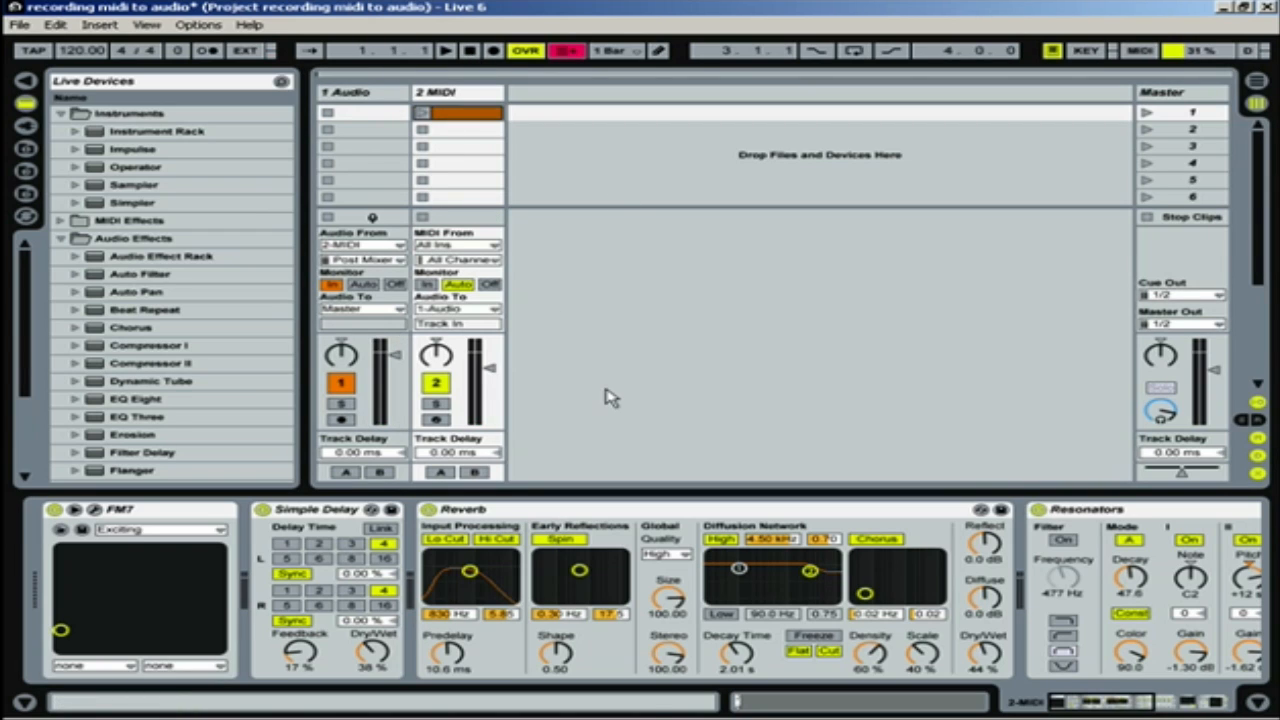
Step: Arm the audio track for recording
{"action": "left_click", "coordinate": [340, 420]}
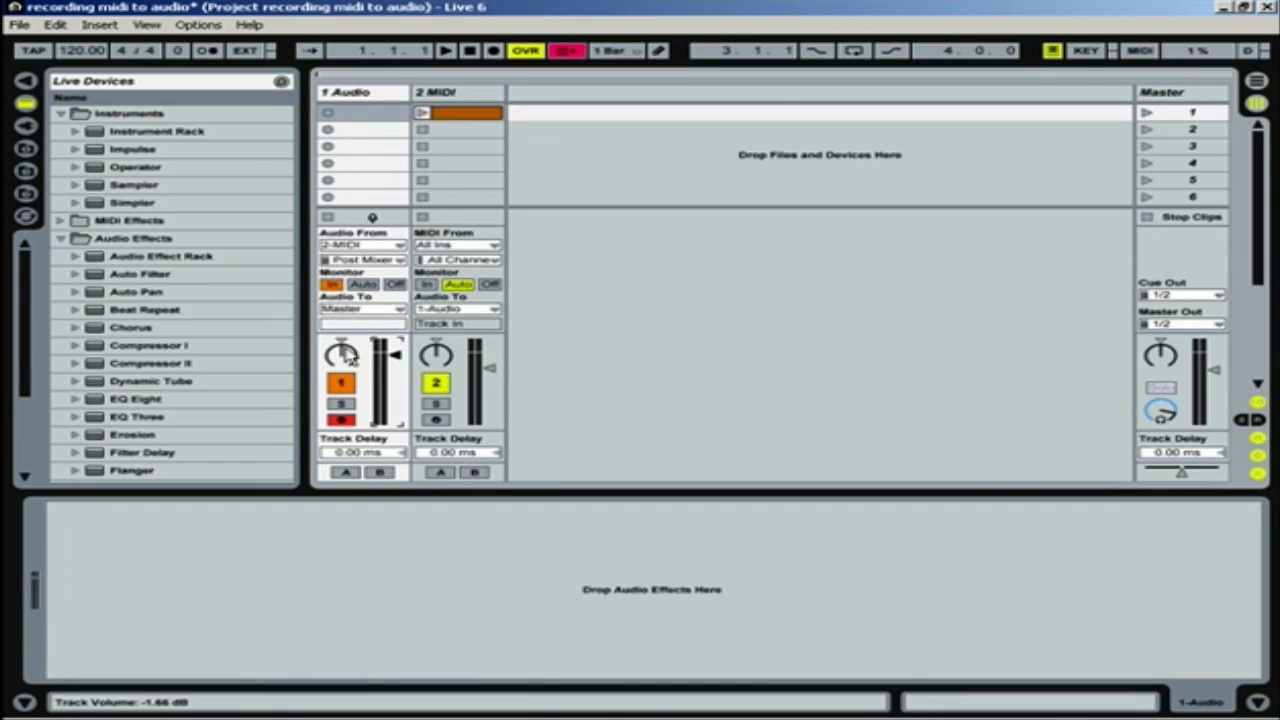
{"action": "left_click", "coordinate": [328, 116]}
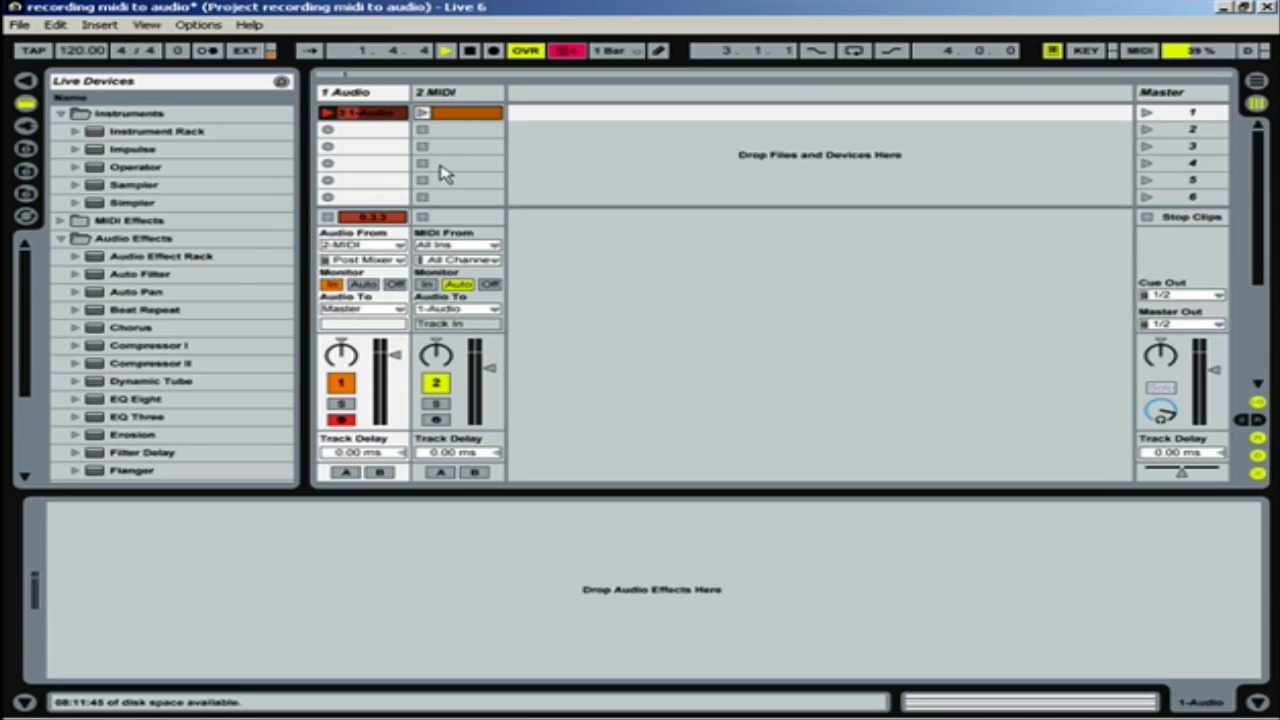
{"action": "key", "text": "space"}
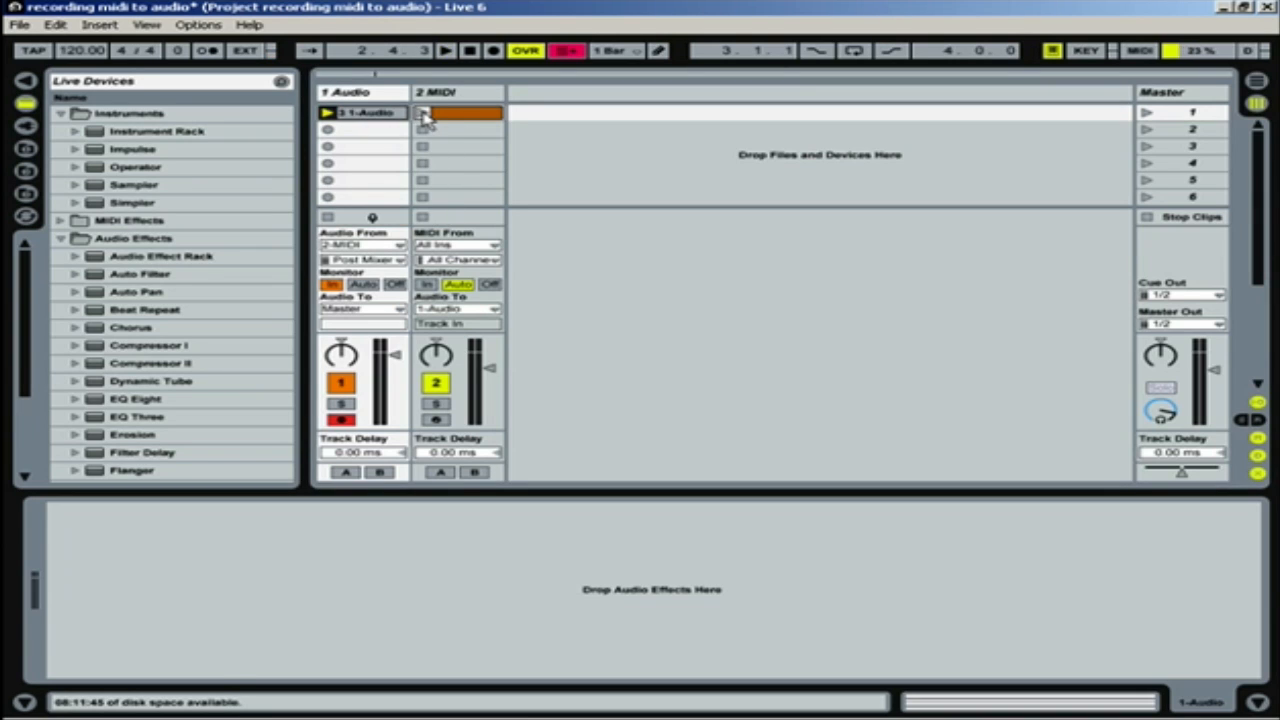
{"action": "left_click", "coordinate": [470, 52]}
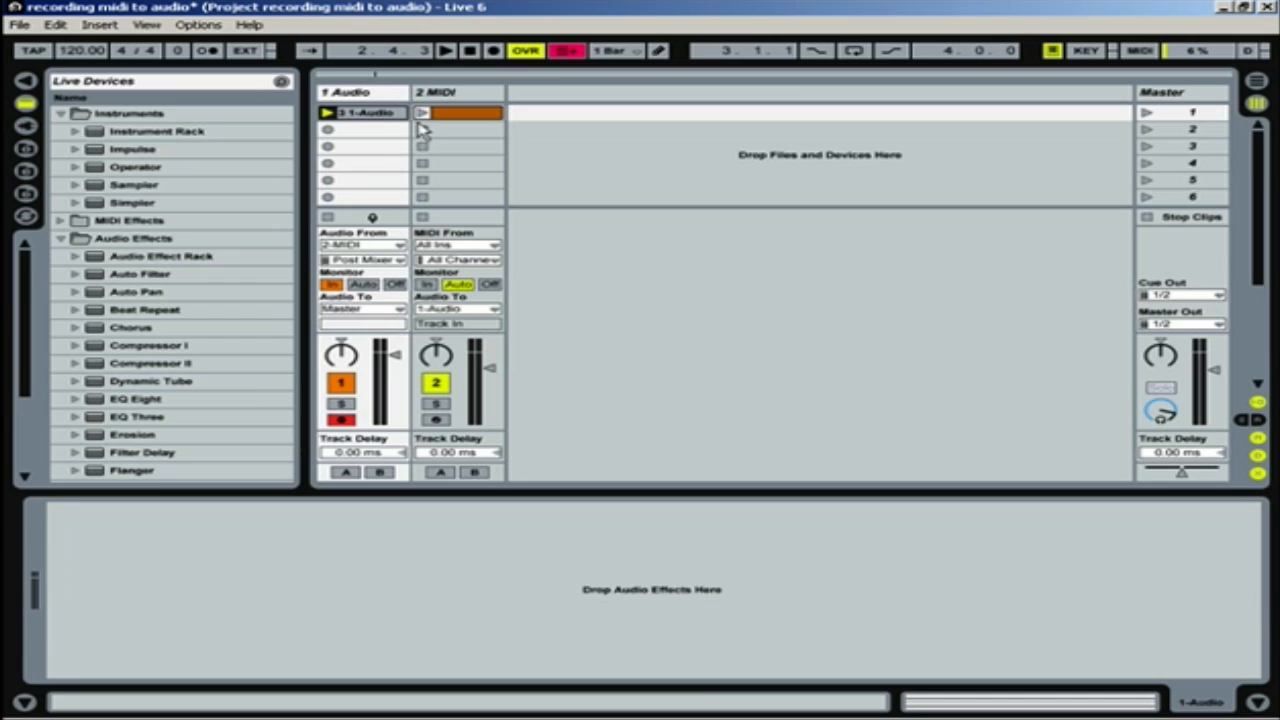
{"action": "left_click", "coordinate": [355, 116]}
{"action": "key", "text": "Delete"}
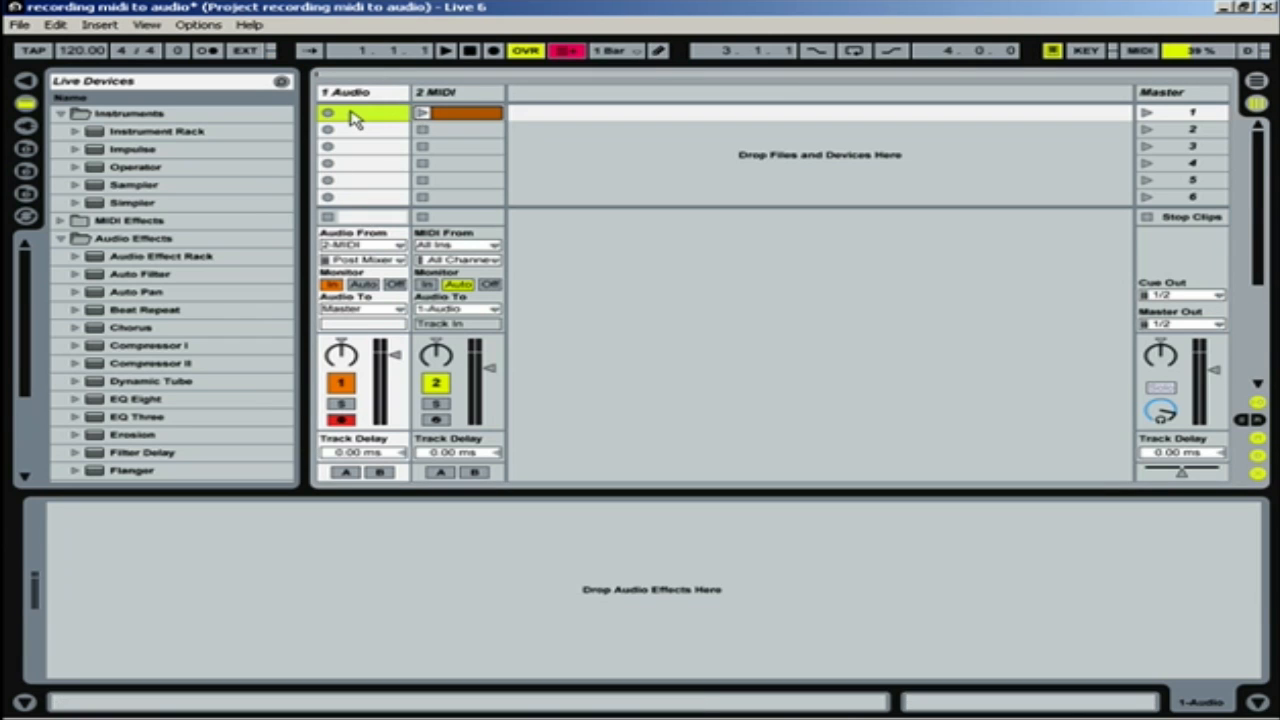
Step: Record the MIDI clip's output into the audio track's first clip slot and stop the transport
{"action": "left_click", "coordinate": [422, 113]}
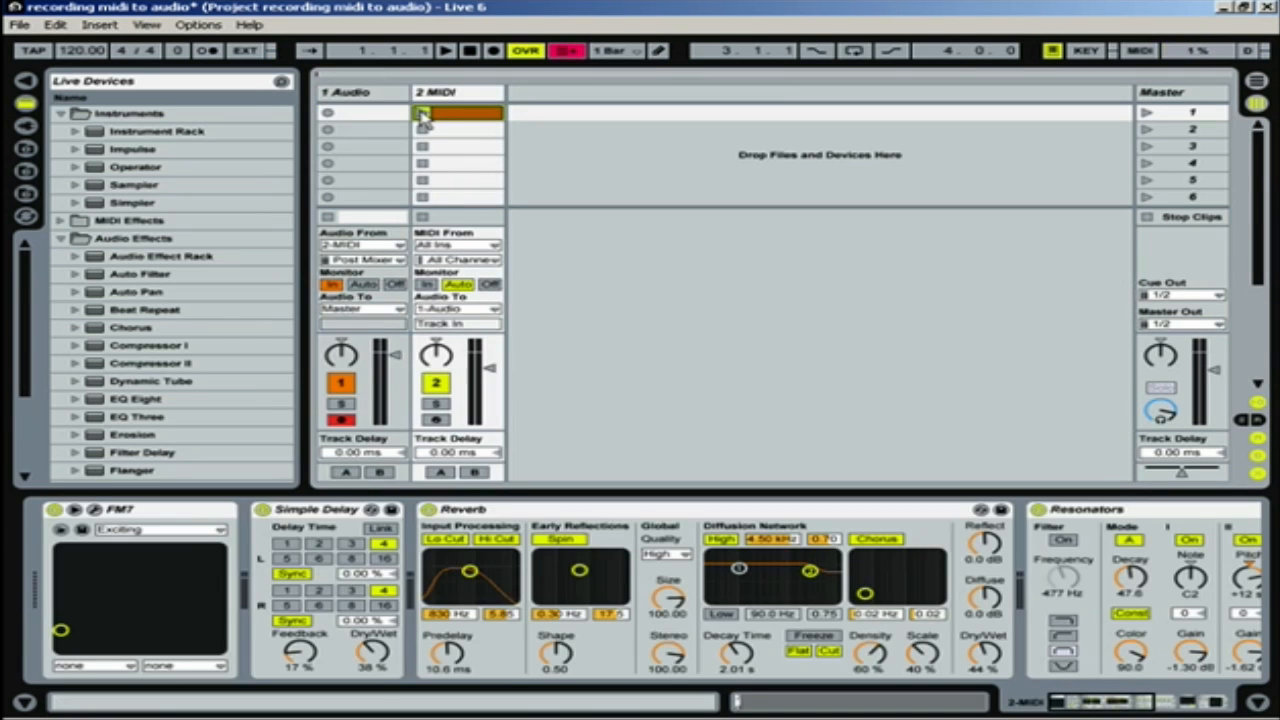
{"action": "left_click", "coordinate": [469, 52]}
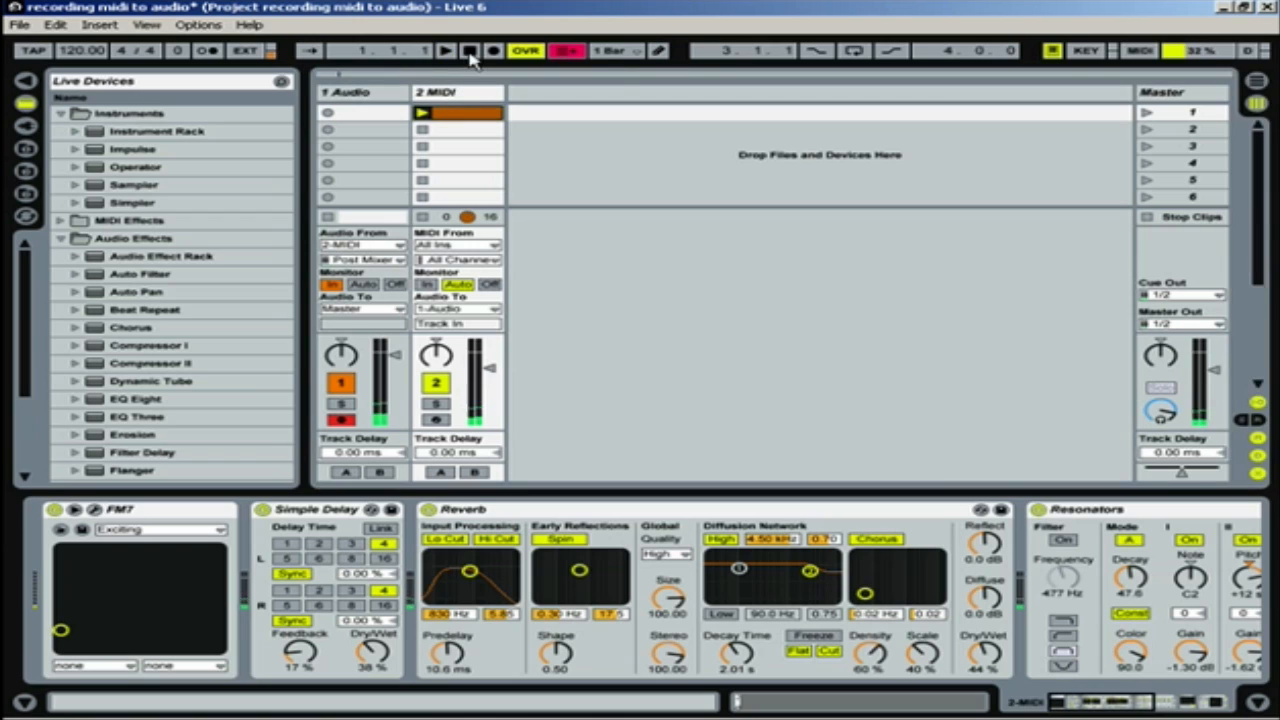
{"action": "left_click", "coordinate": [328, 115]}
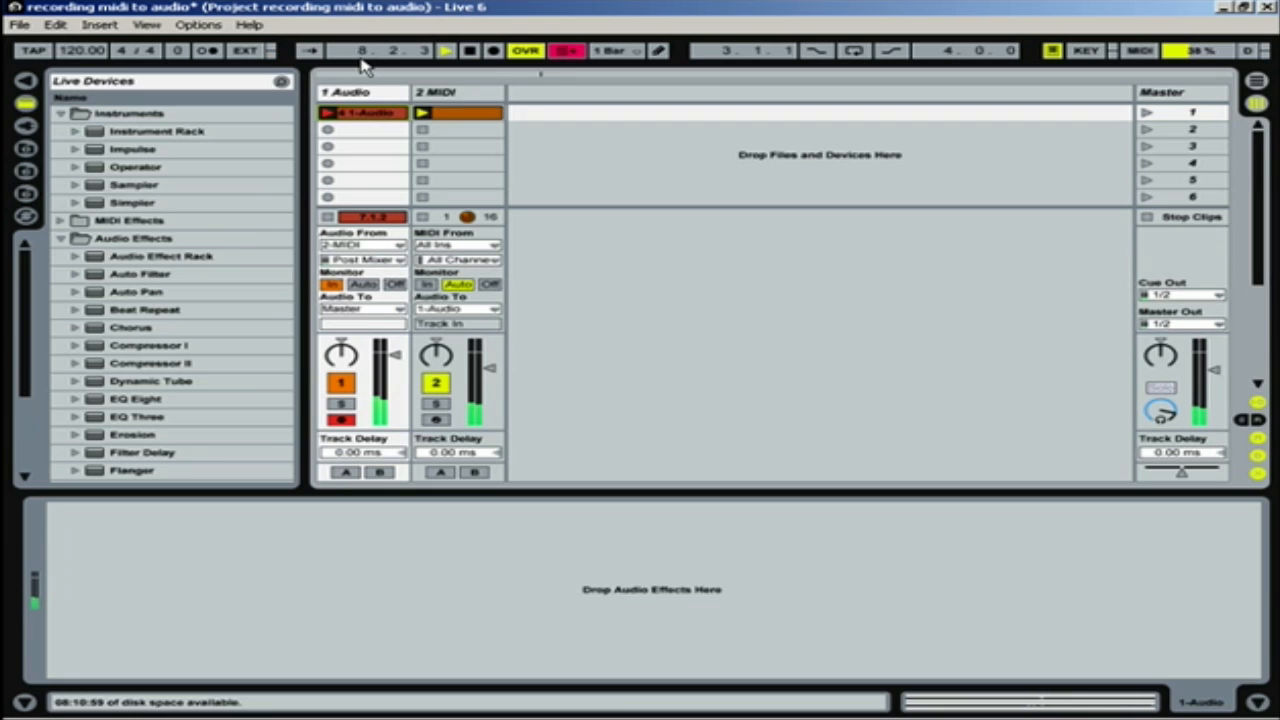
{"action": "left_click", "coordinate": [470, 51]}
{"action": "left_click", "coordinate": [470, 51]}
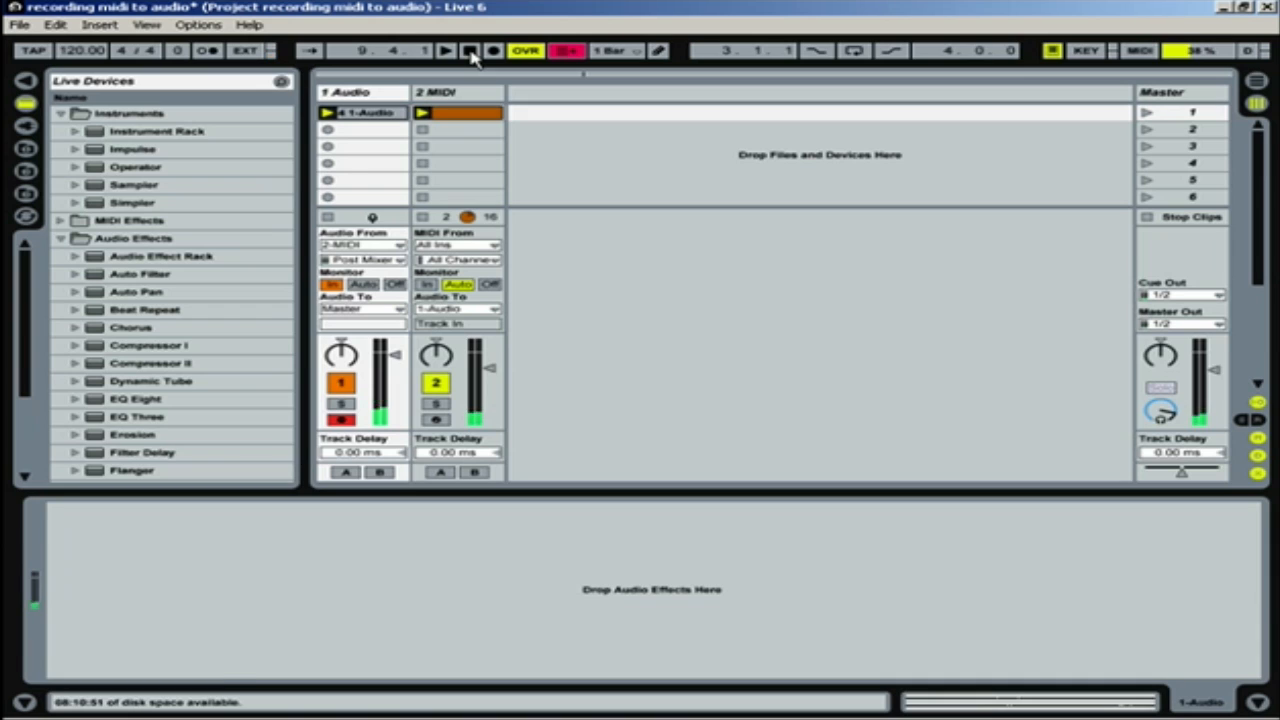
Step: Disarm the audio track and set the recorded clip's loop length to 8 bars, 0 beats, 0 sixteenths
{"action": "double_click", "coordinate": [362, 114]}
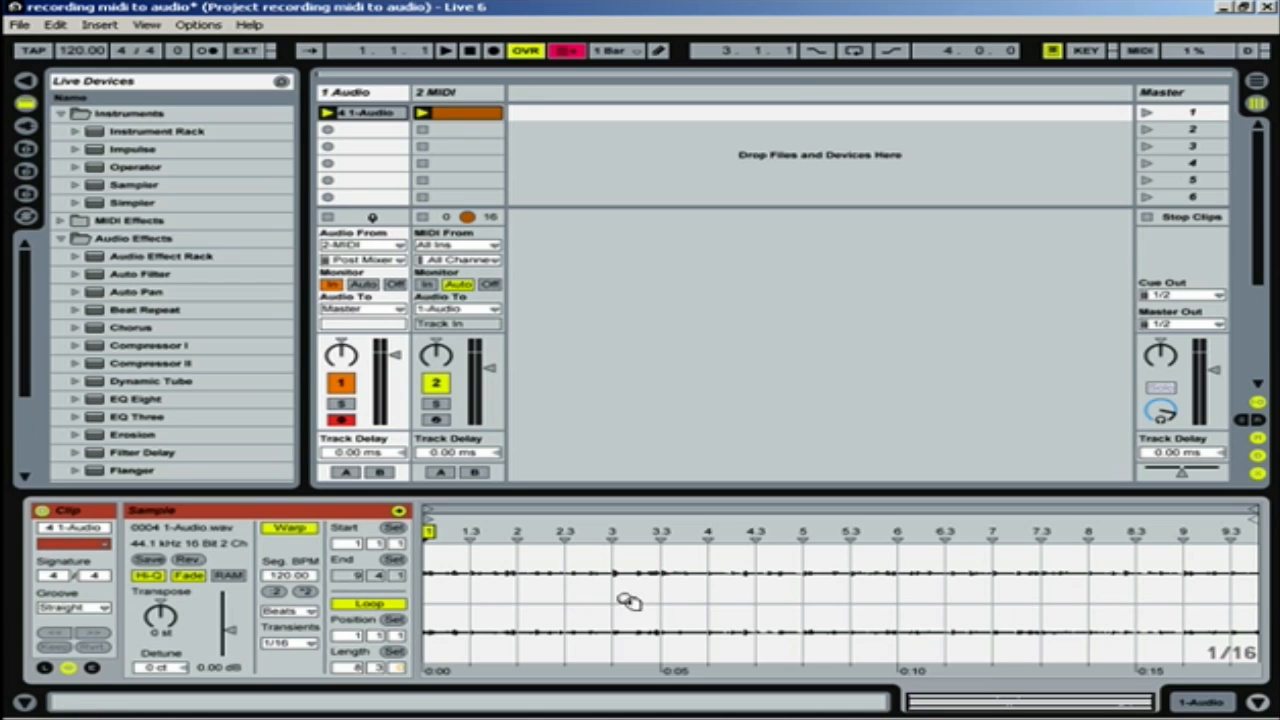
{"action": "left_click", "coordinate": [341, 420]}
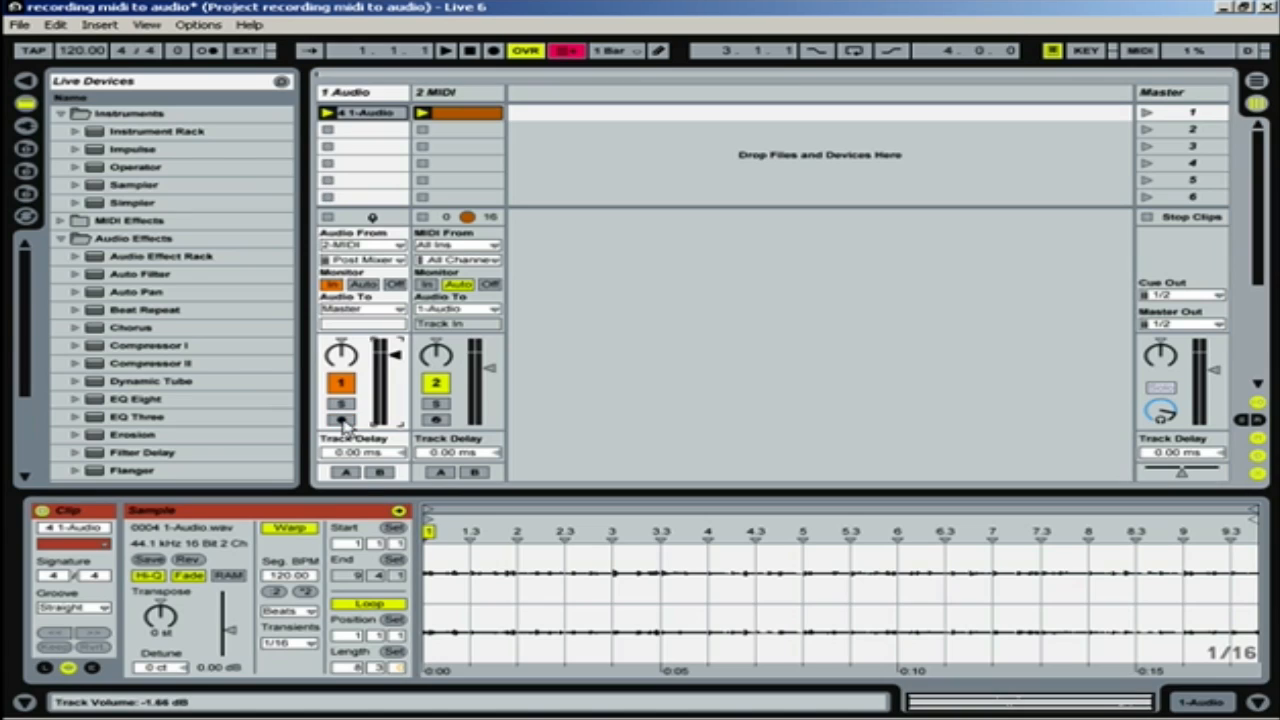
{"action": "left_click", "coordinate": [376, 668]}
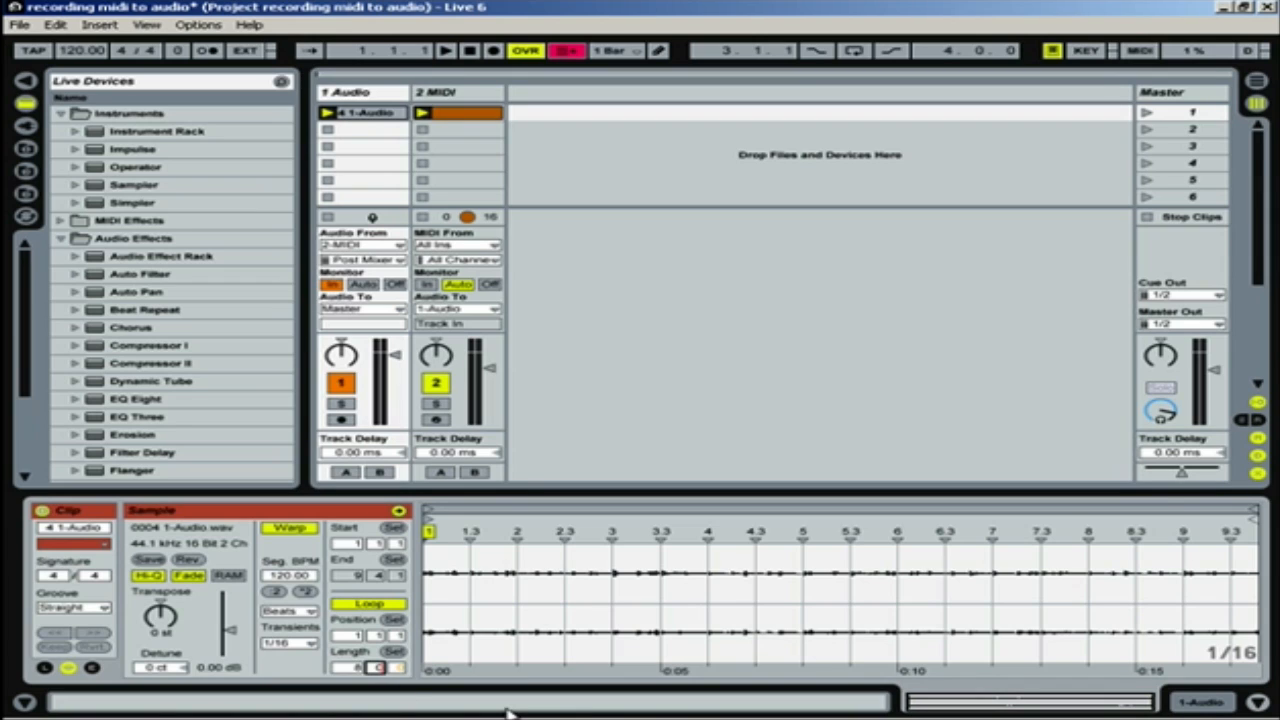
{"action": "key", "text": "Return"}
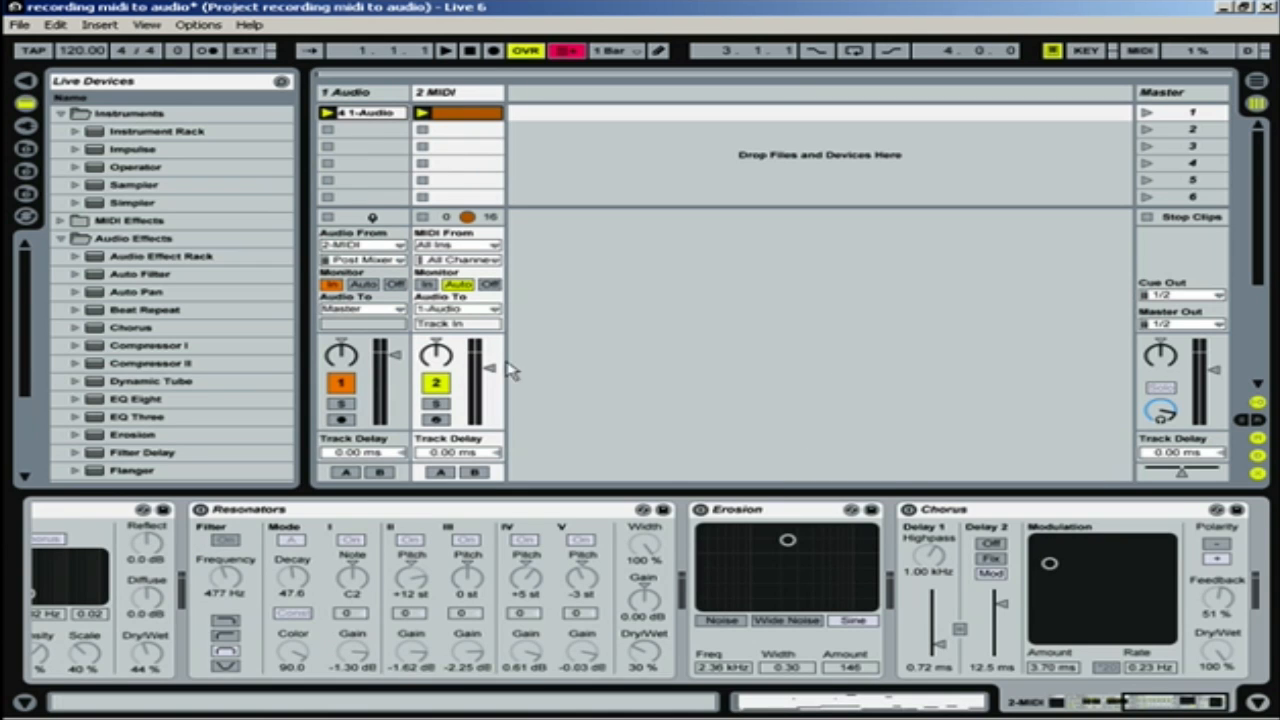
Step: Set the audio track's monitoring to Auto and play the recorded audio clip
{"action": "left_click", "coordinate": [347, 93]}
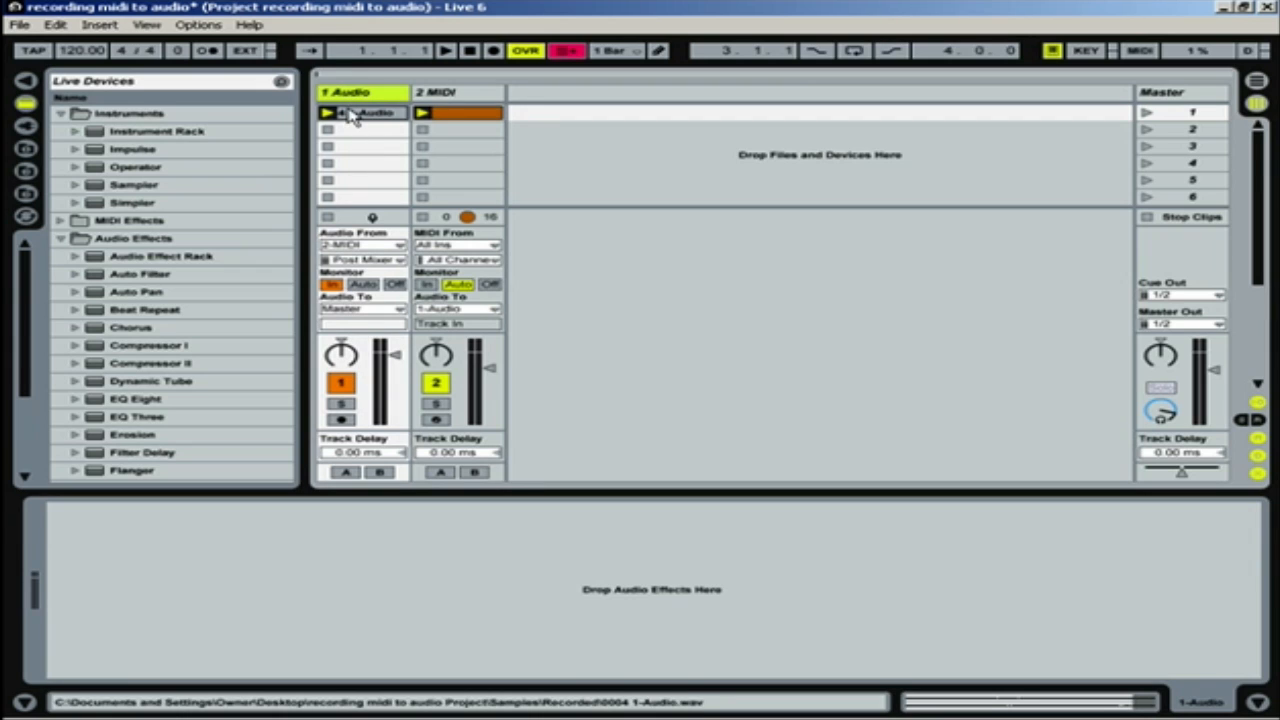
{"action": "left_click", "coordinate": [364, 285]}
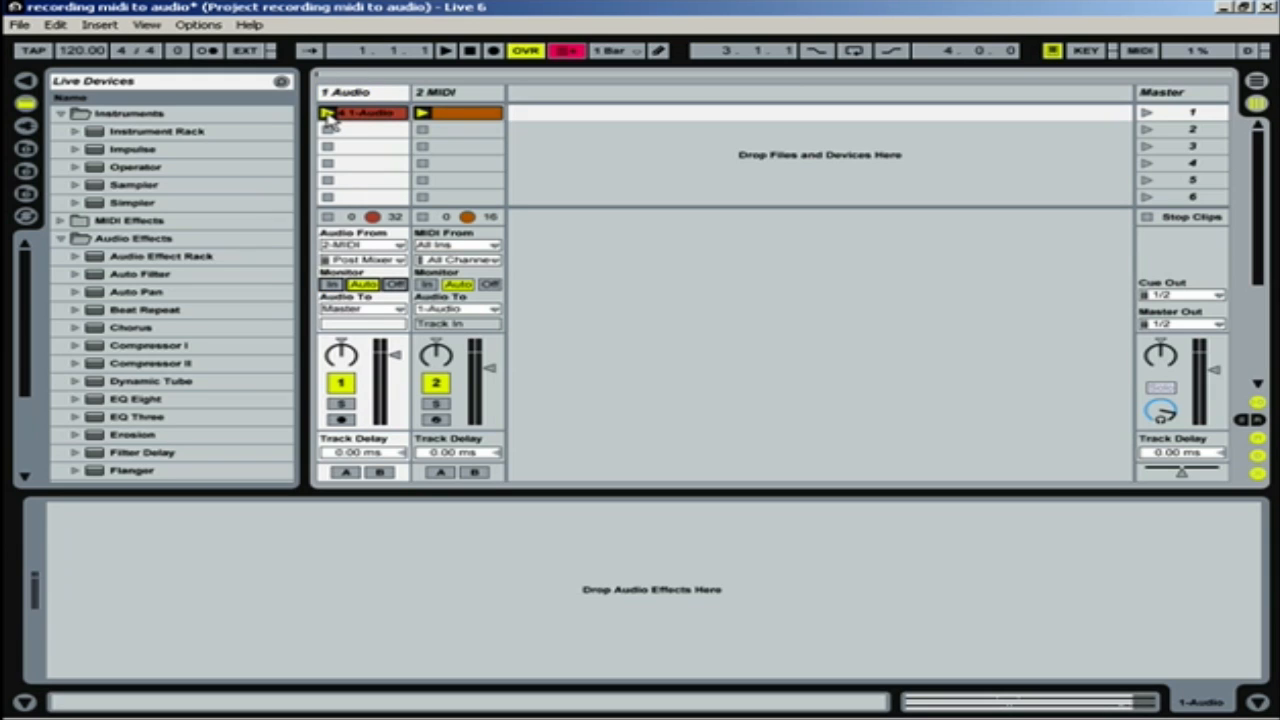
{"action": "left_click", "coordinate": [327, 114]}
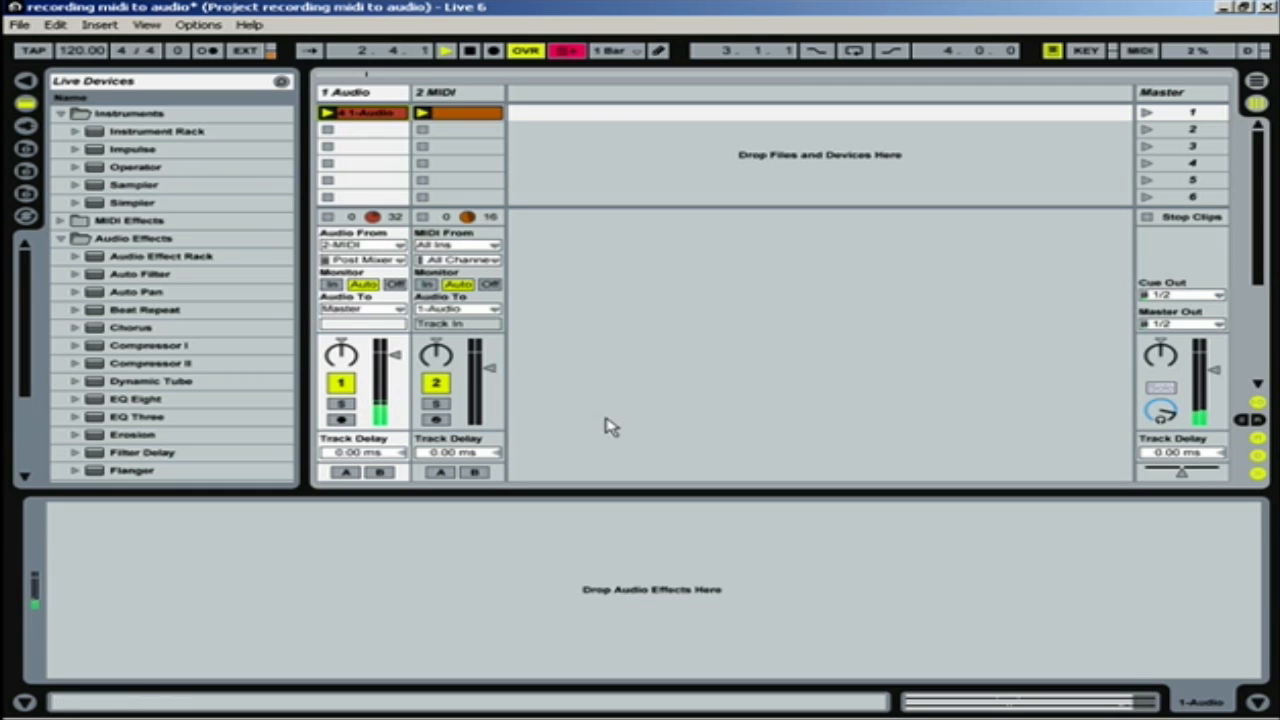
Step: Show the recorded clip's waveform and replay the clip from its start
{"action": "left_click", "coordinate": [370, 118]}
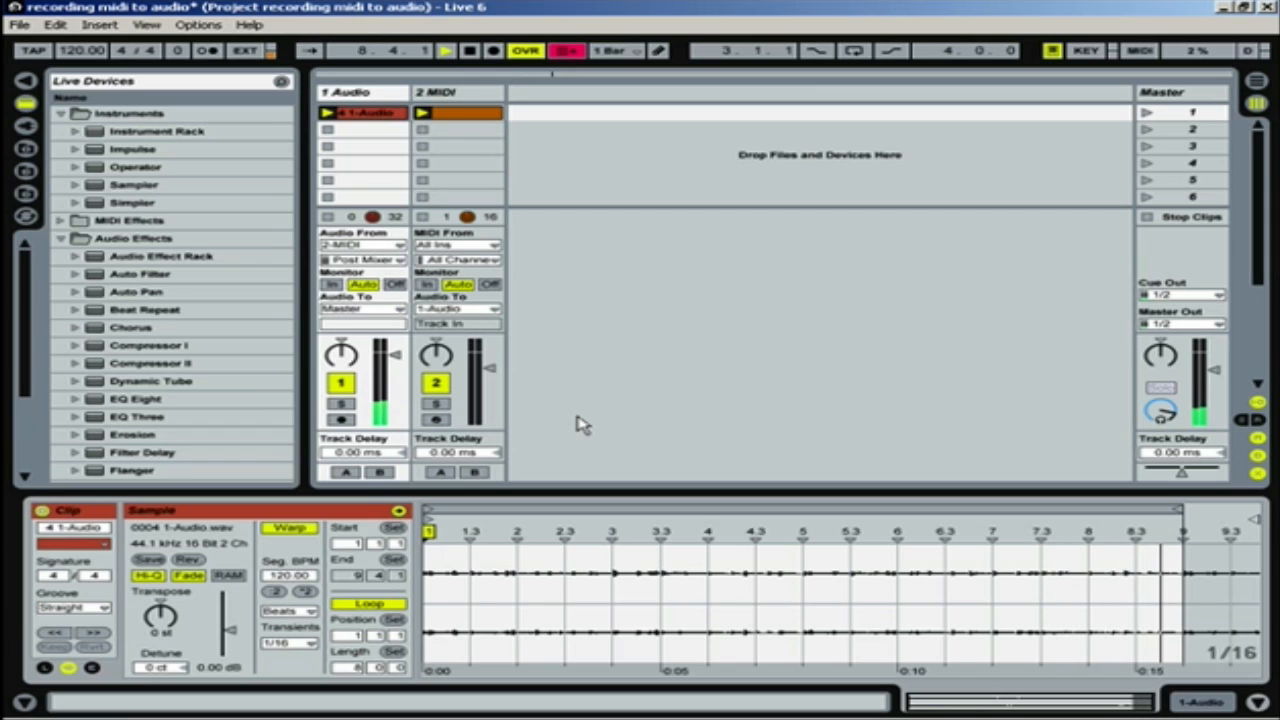
{"action": "left_click", "coordinate": [469, 50]}
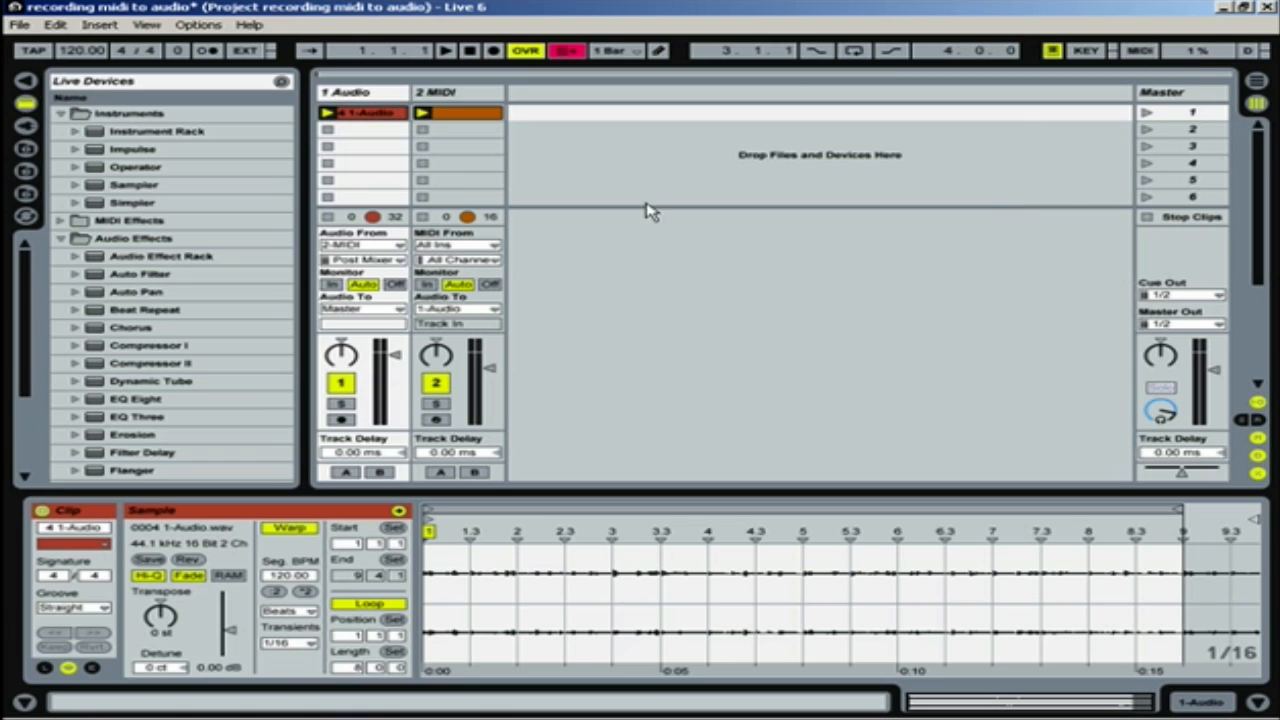
{"action": "left_click", "coordinate": [327, 113]}
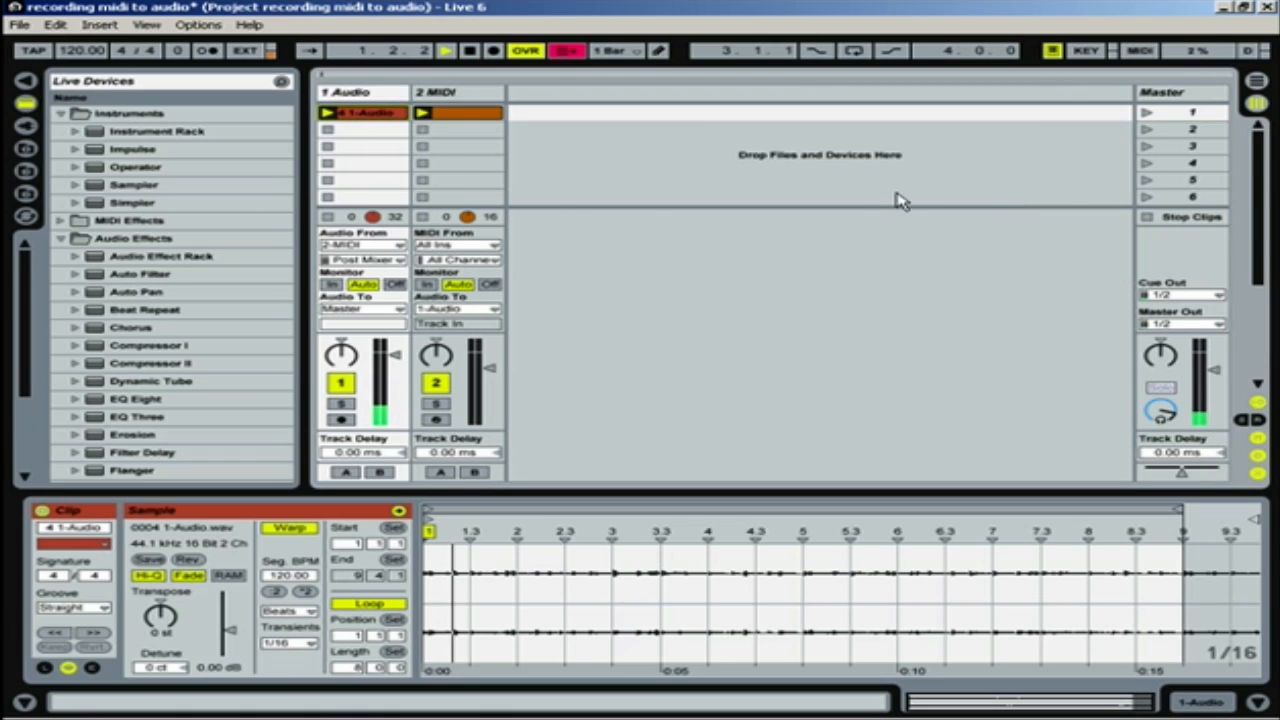